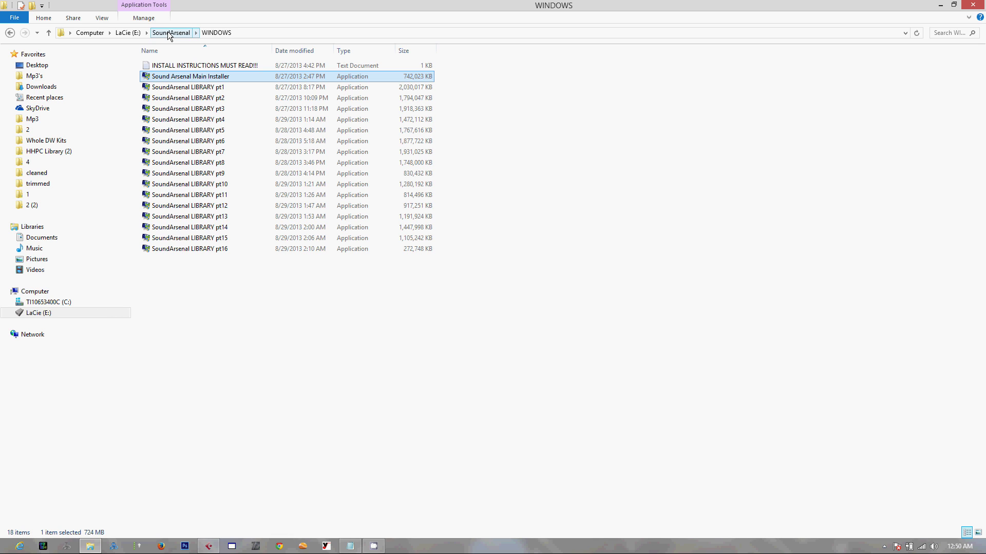
Return to the SoundArsenal folder on LaCie (E:) to show its MAC and WINDOWS folders
left_click(169, 33)
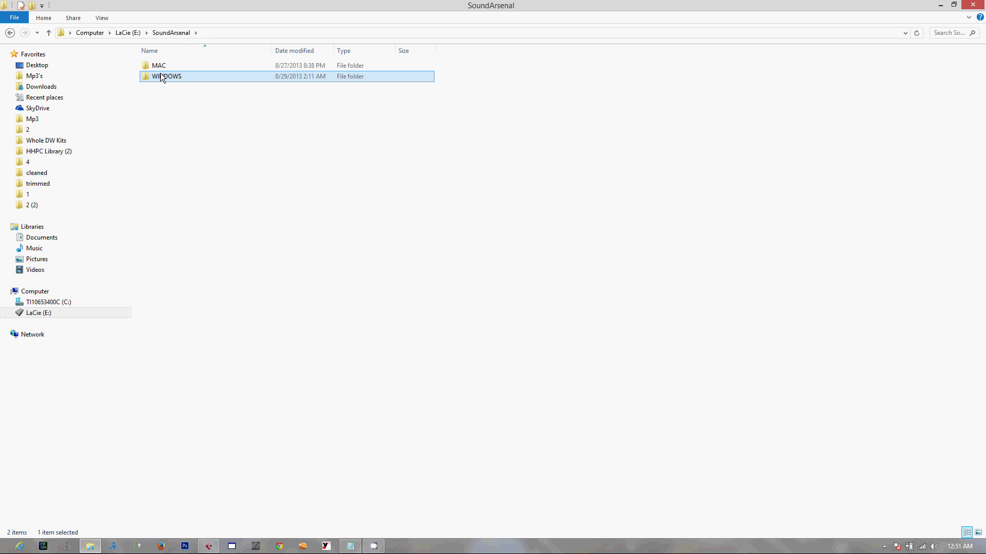
Open MAC > VST to list the install instructions and the SoundArsenal.vst split archive parts
double_click(171, 66)
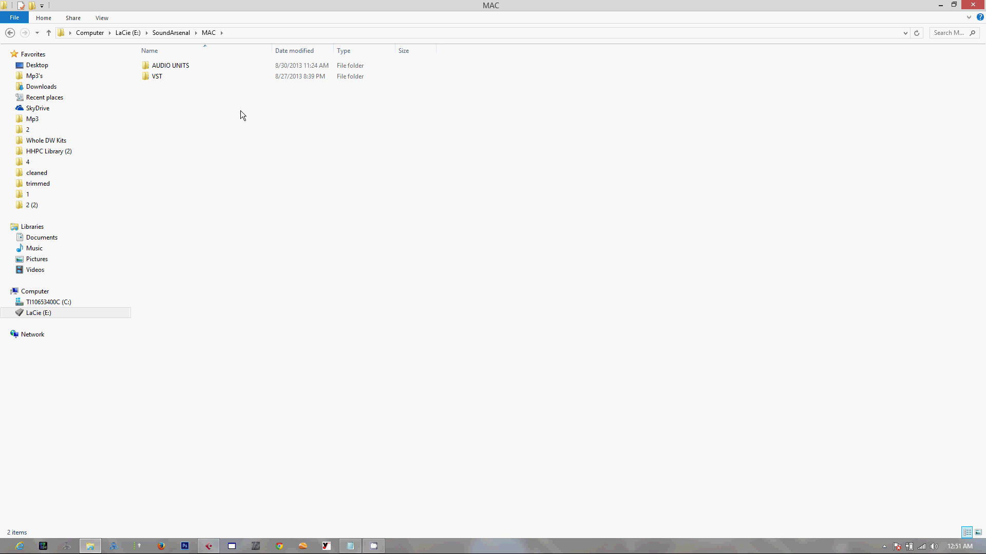
left_click(158, 76)
double_click(158, 76)
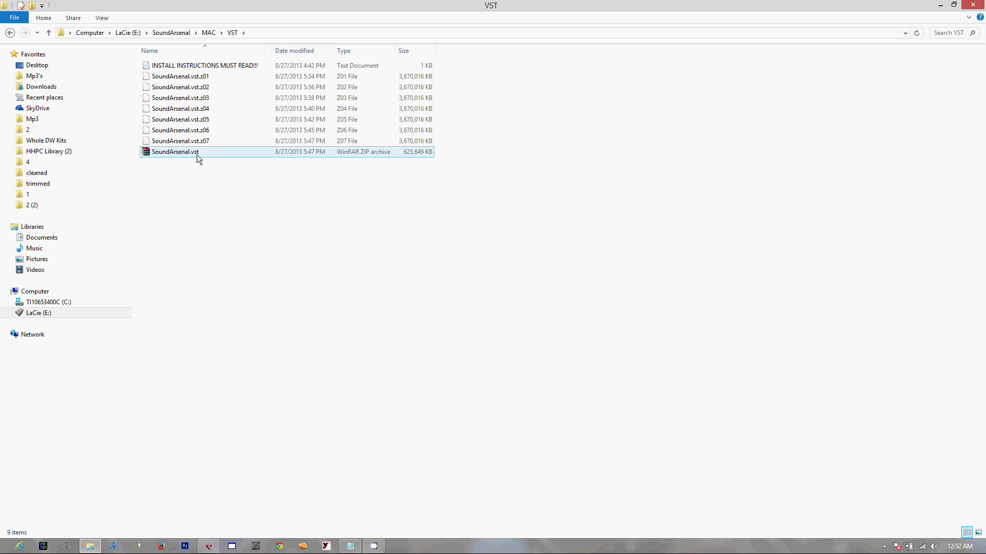
double_click(210, 65)
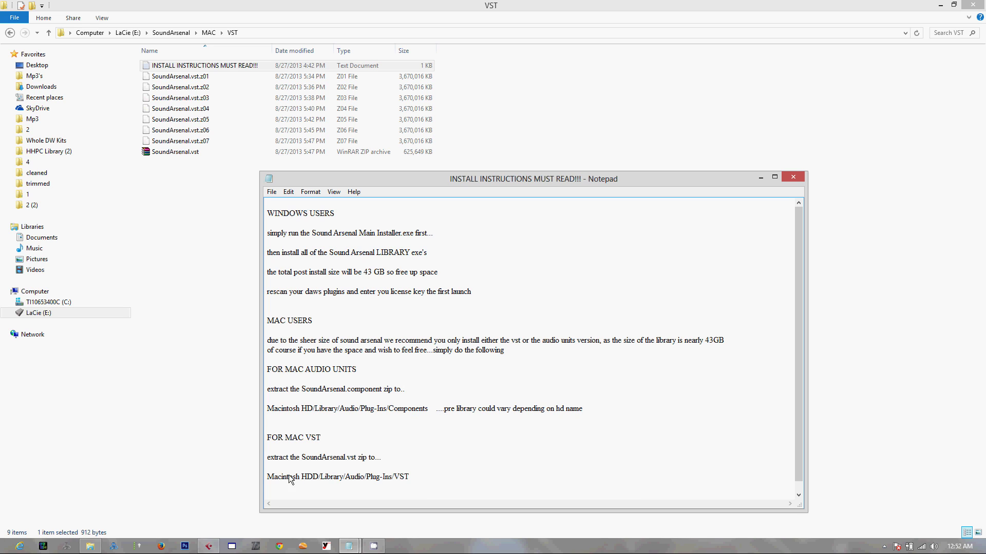
left_click(186, 241)
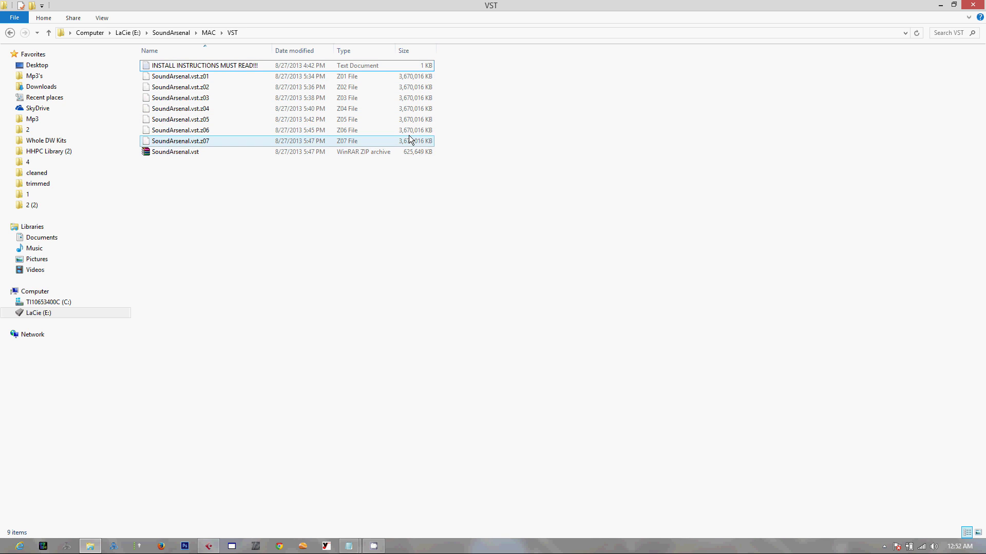
Check AUDIO UNITS, then go to SoundArsenal > WINDOWS and run Sound Arsenal Main Installer
left_click(209, 33)
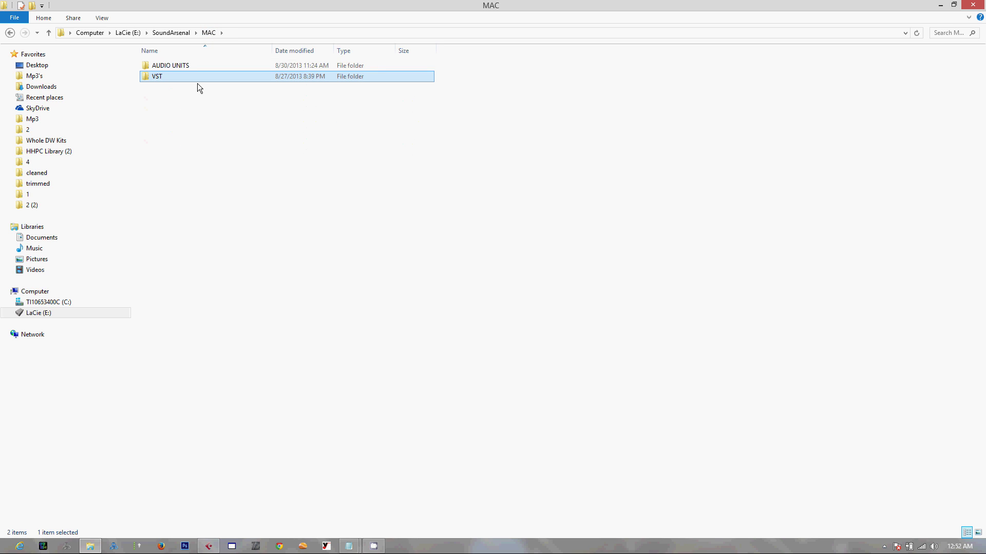
double_click(173, 67)
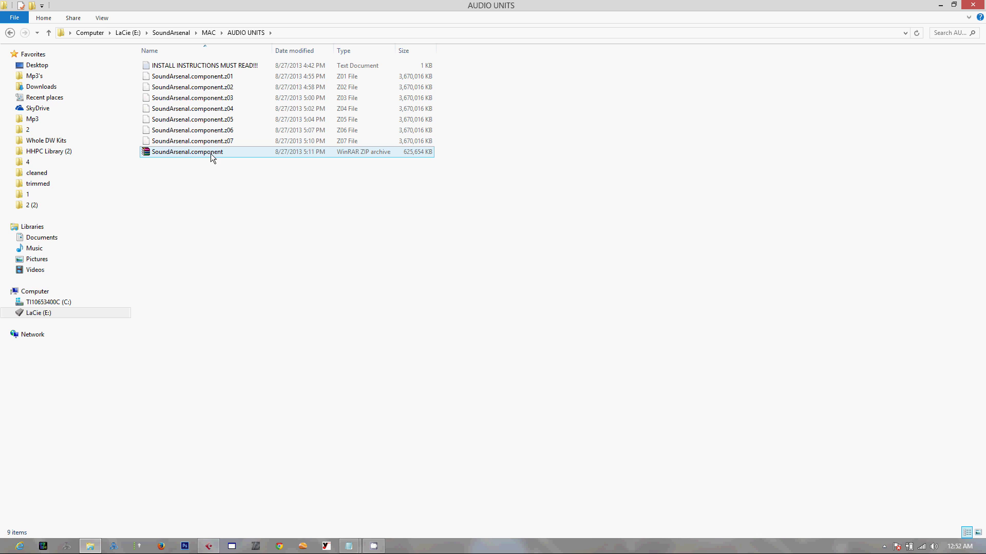
left_click(170, 34)
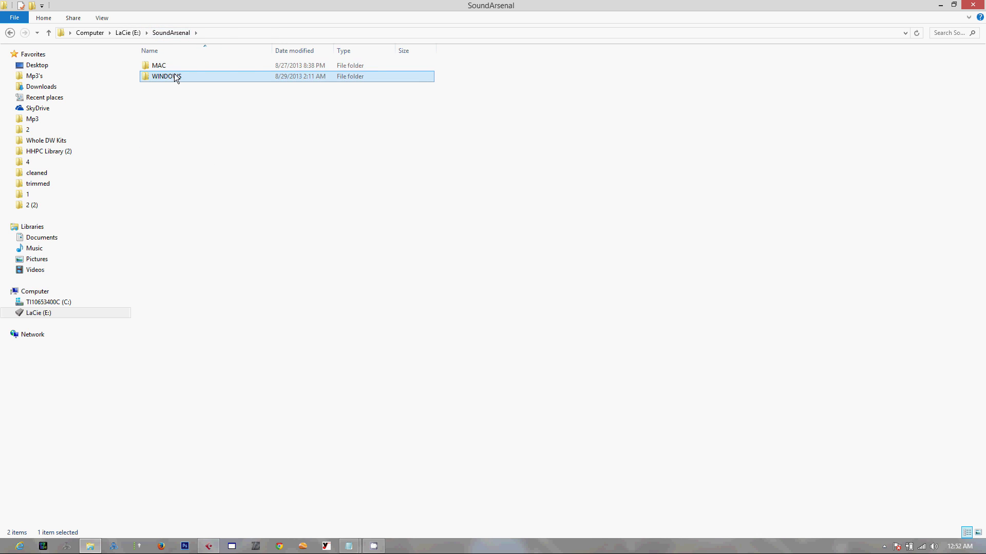
double_click(174, 74)
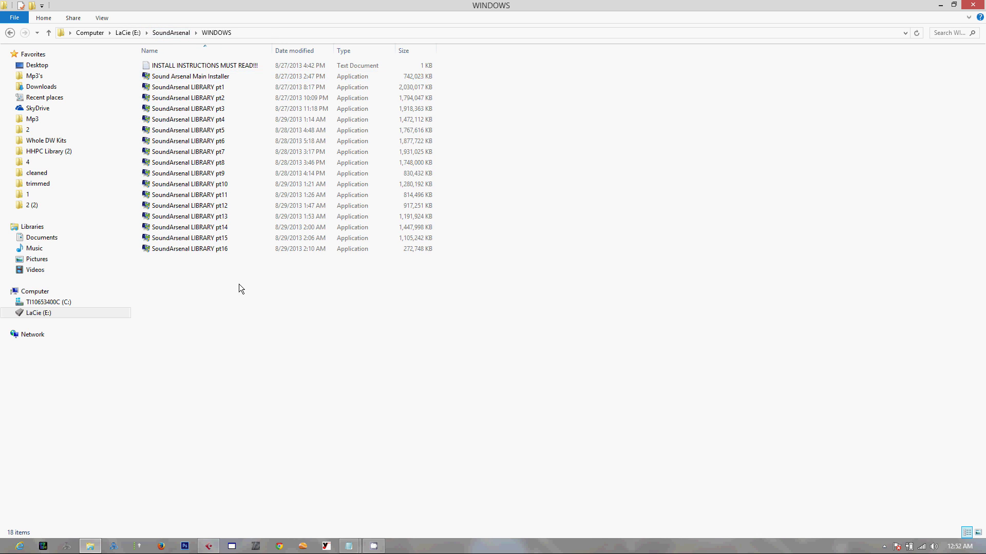
left_click(195, 77)
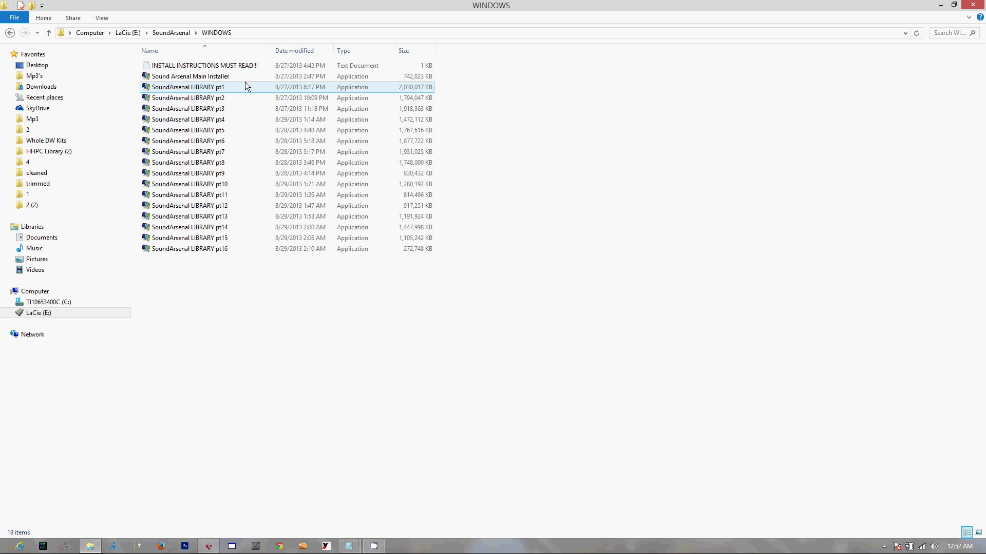
left_click(231, 75)
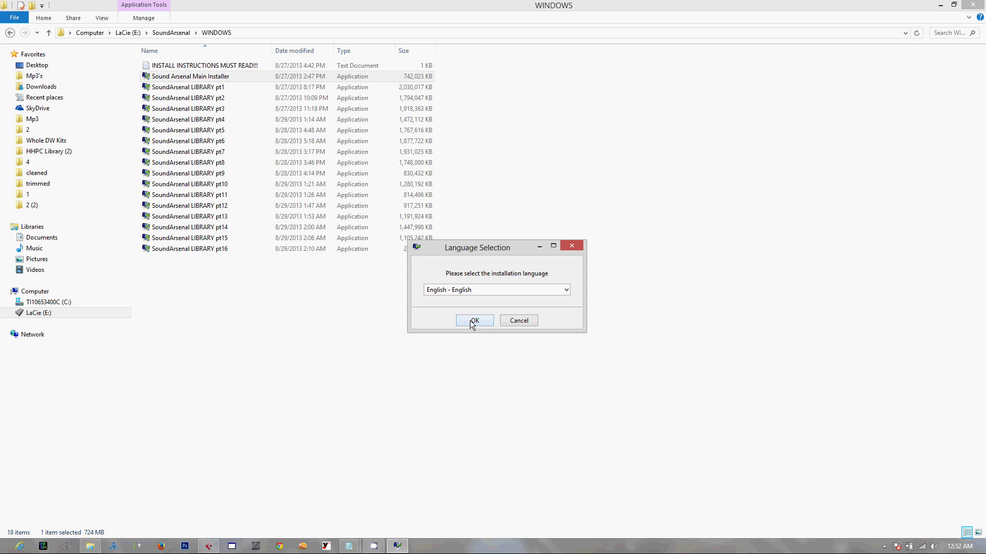
Choose English, accept the license agreement, reach the installation folder page, then abort setup
left_click(473, 322)
left_click(552, 367)
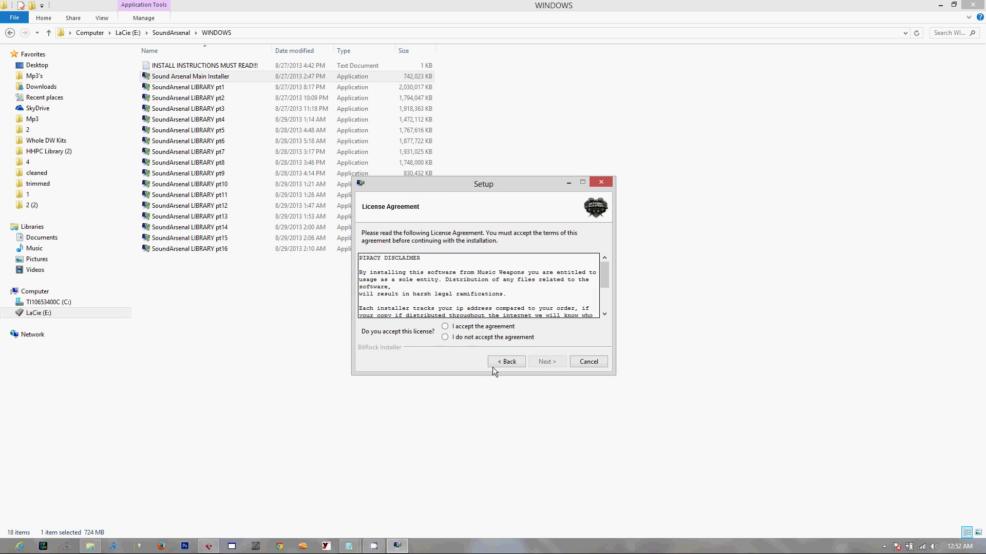
left_click(445, 326)
left_click(551, 365)
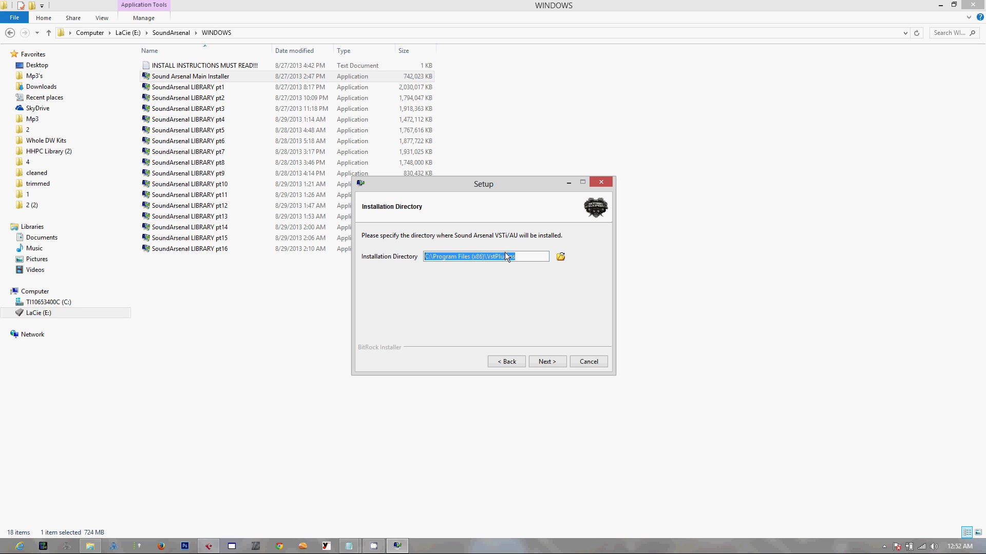
left_click(588, 361)
left_click(503, 308)
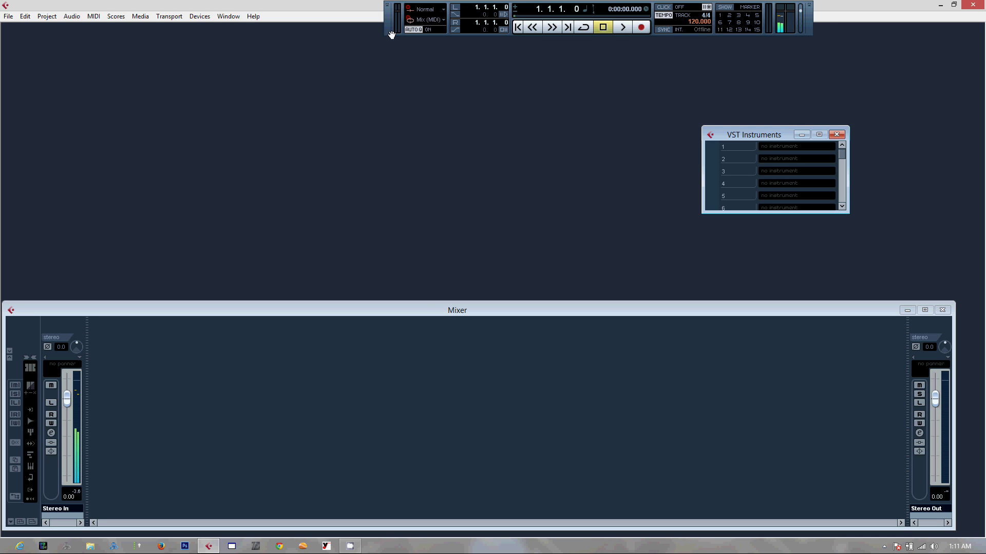
Drag the Transport panel down and right so Cubase's window title is visible
left_click_drag(390, 31, 406, 50)
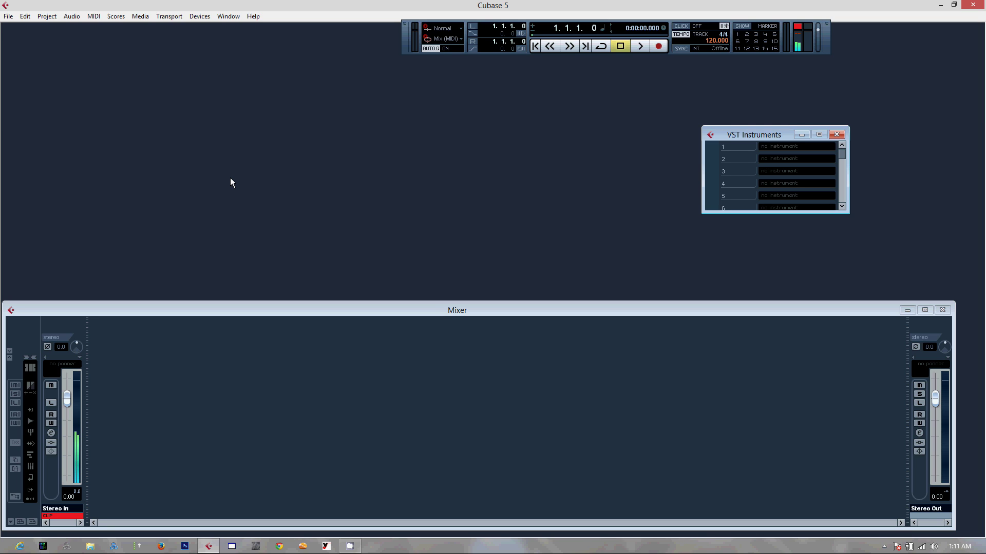
Create a new empty-template project, Untitled1, accepting the default project folder
left_click(9, 16)
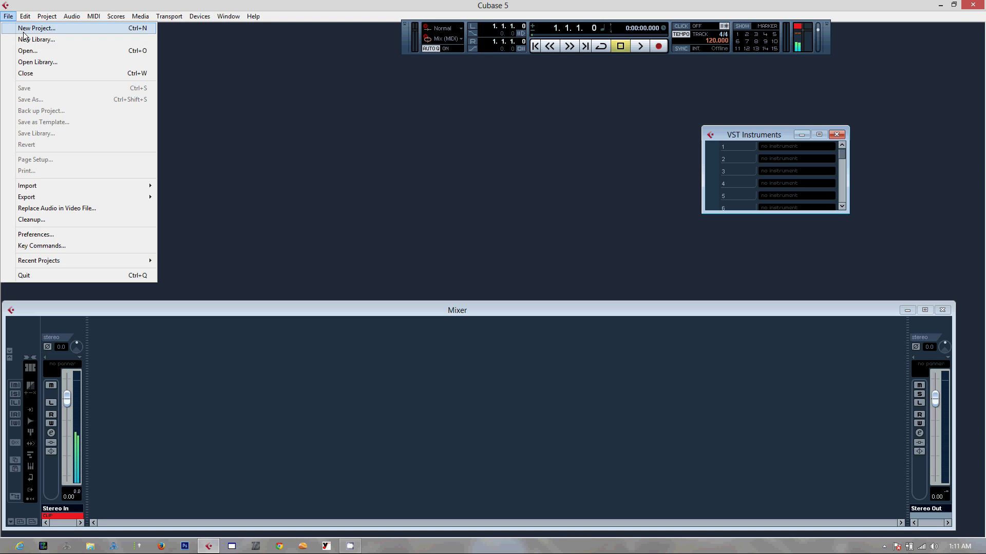
left_click(24, 34)
left_click(314, 270)
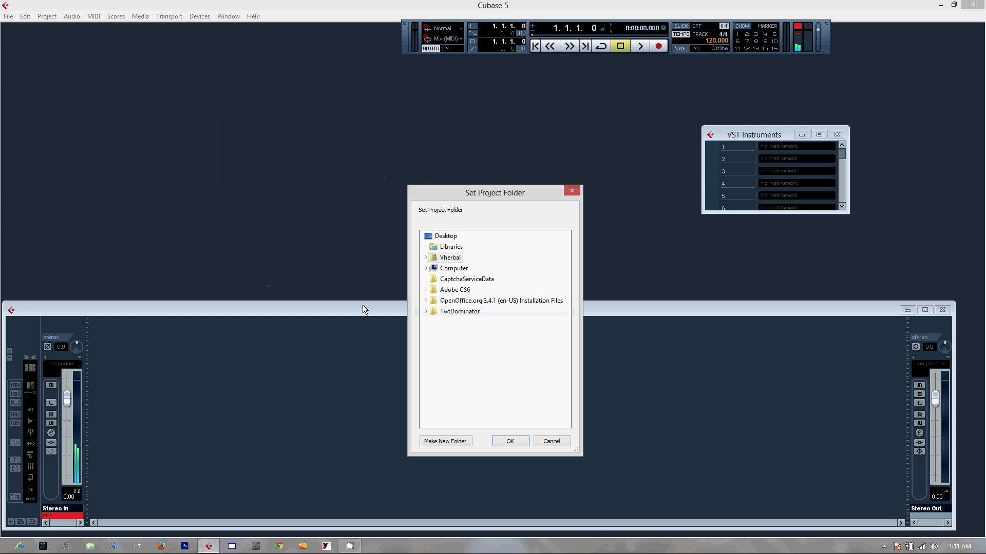
left_click(510, 441)
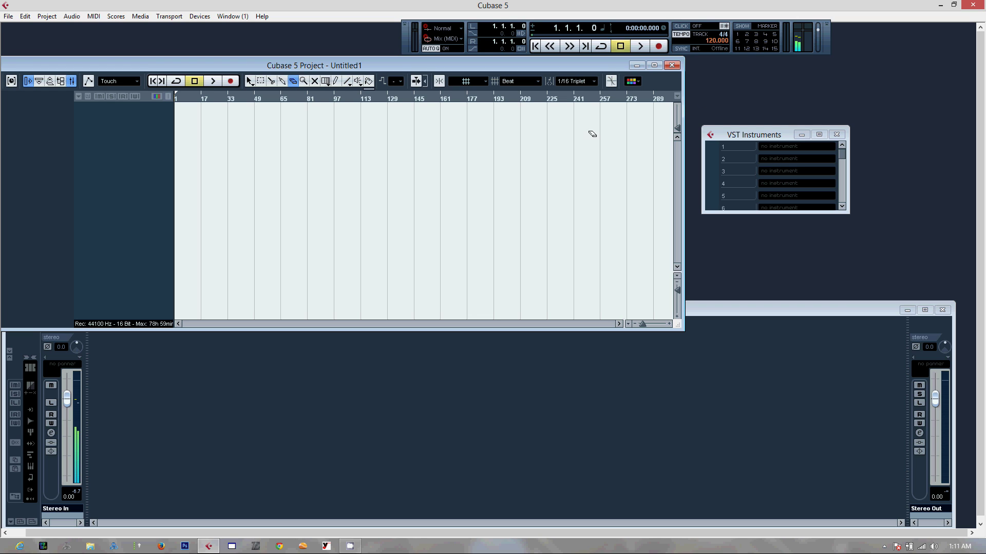
Load SoundArsenal into the VST Instruments rack and create its assigned MIDI track
left_click(771, 158)
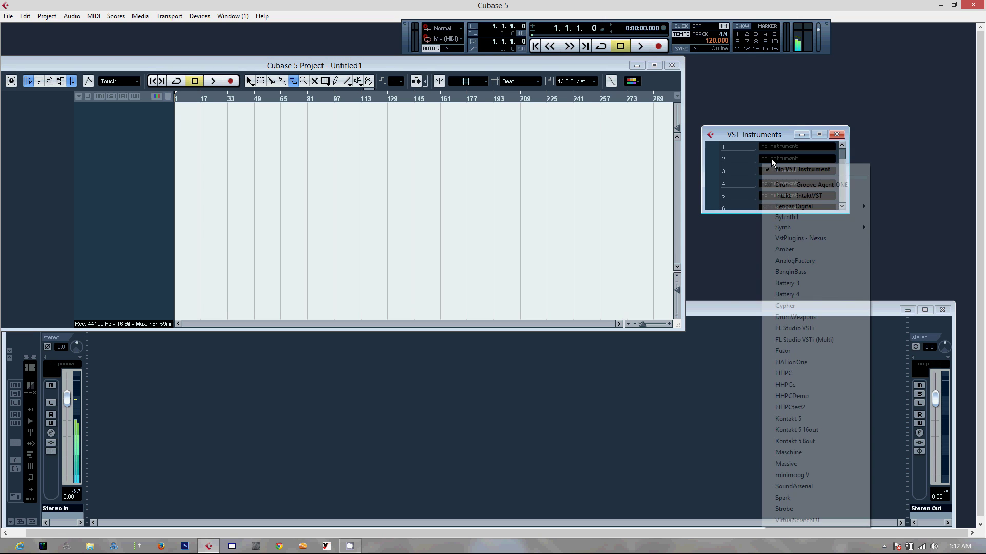
left_click(804, 487)
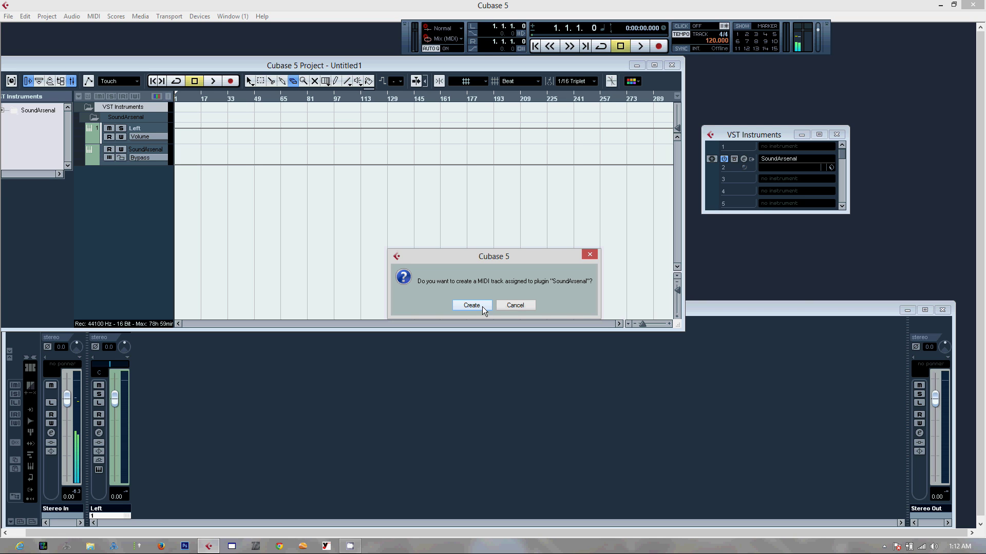
left_click(482, 307)
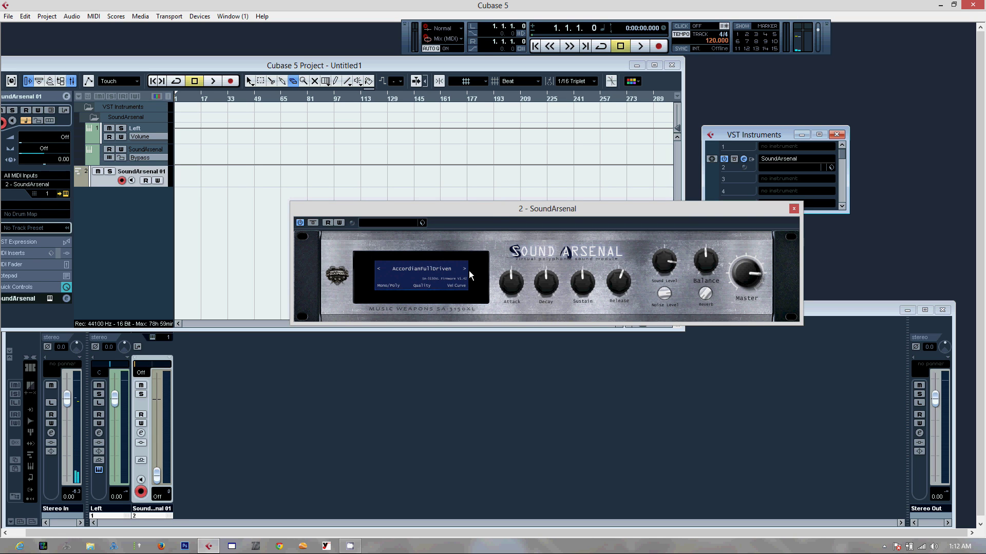
Move the SoundArsenal instrument panel up and left over the project window
left_click_drag(489, 214, 417, 166)
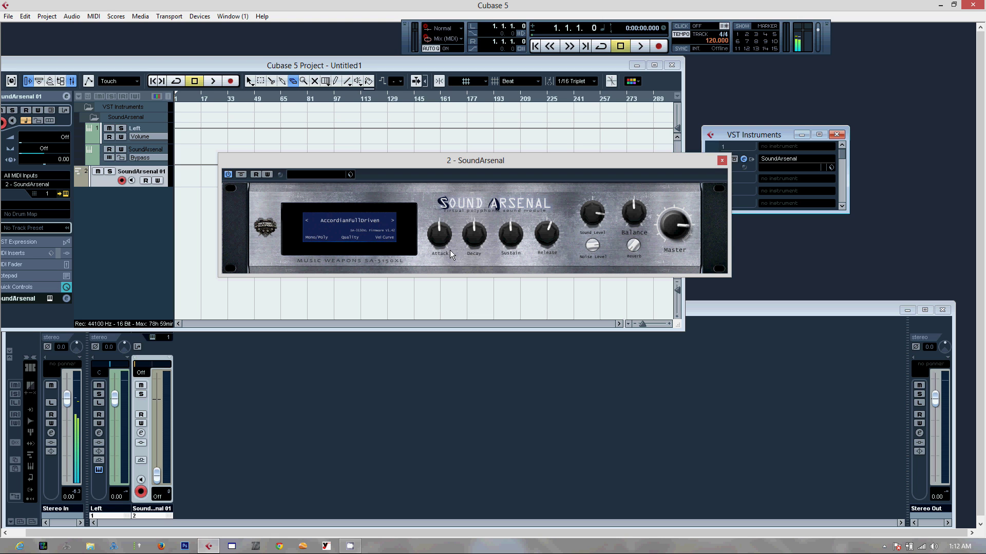
left_click(342, 219)
left_click(335, 177)
left_click(346, 220)
scroll(526, 313, "down", 8)
scroll(527, 313, "down", 3)
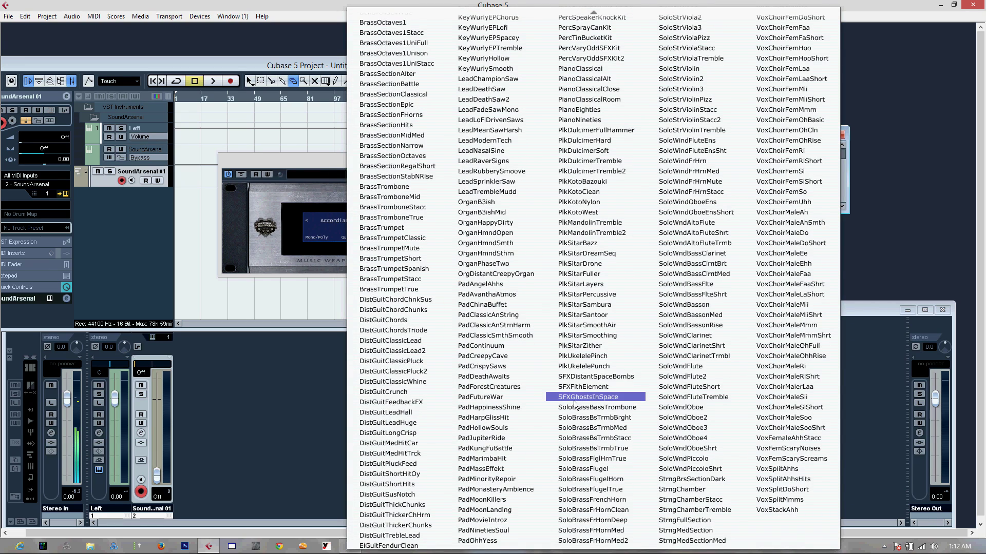
scroll(526, 313, "up", 10)
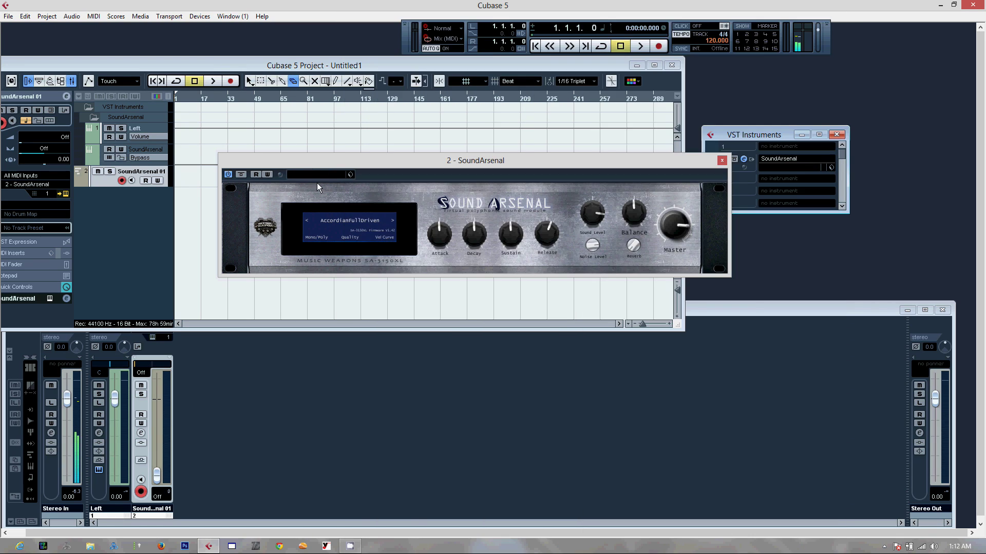
left_click(316, 182)
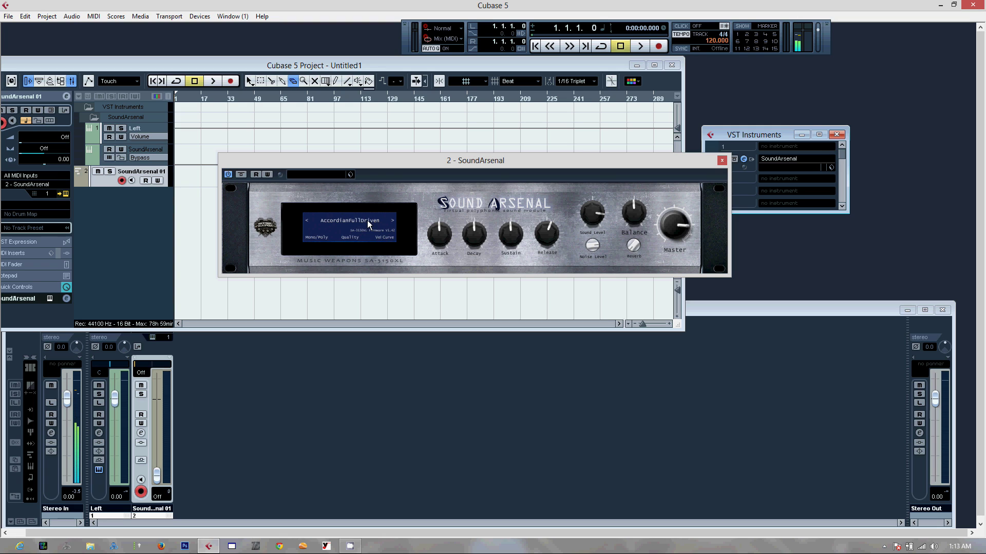